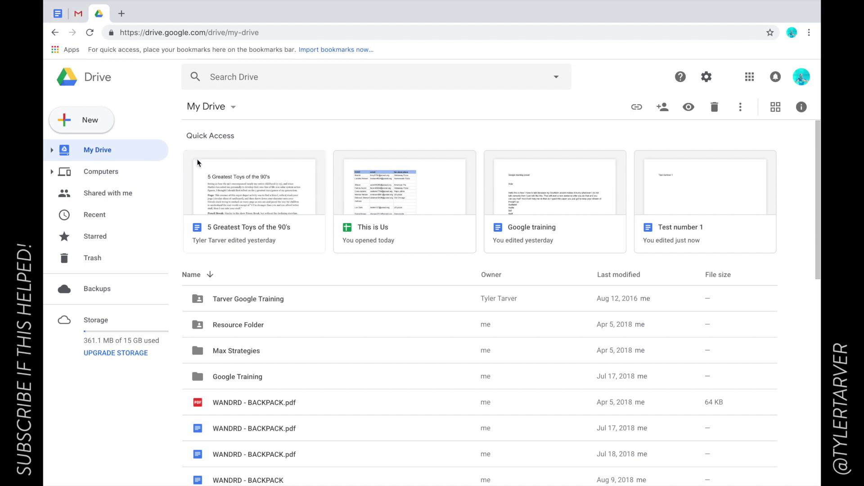
Highlight the 'Create a Google Sheet' line in the Educator skill checklist, then switch to Gmail.
click(59, 13)
scroll(270, 261, down, 1)
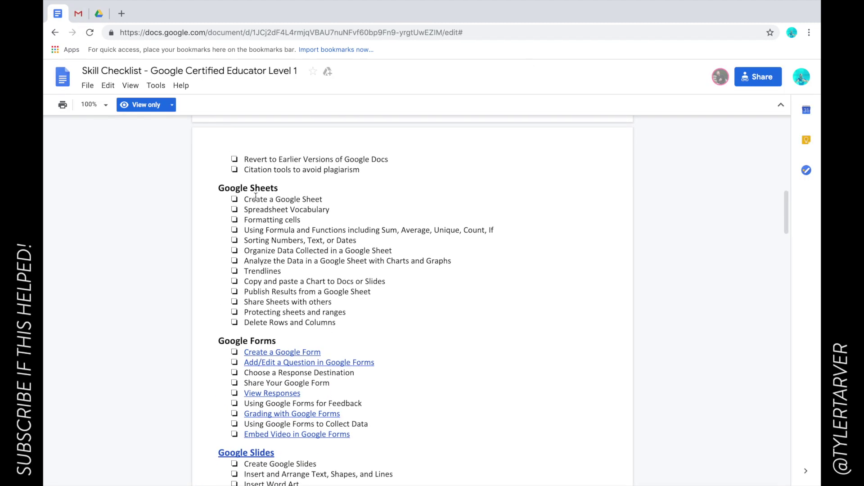
triple_click(256, 198)
click(78, 14)
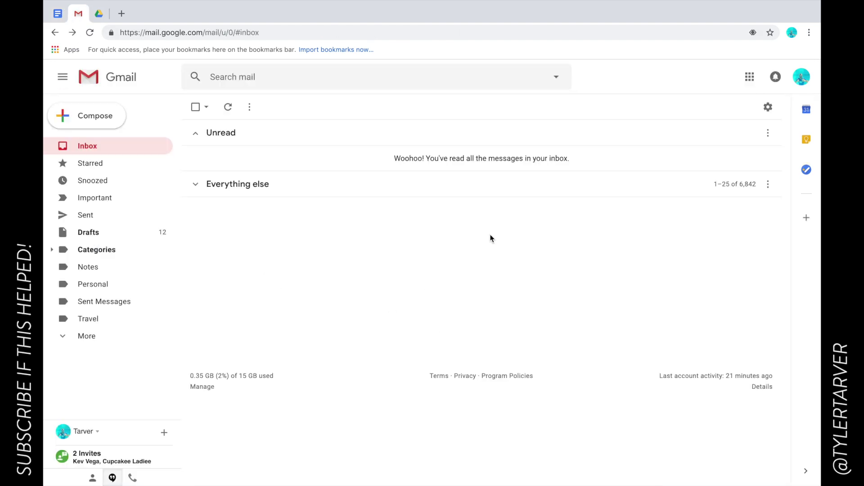
Open Google Drive's My Drive from the Gmail Google apps grid.
click(750, 77)
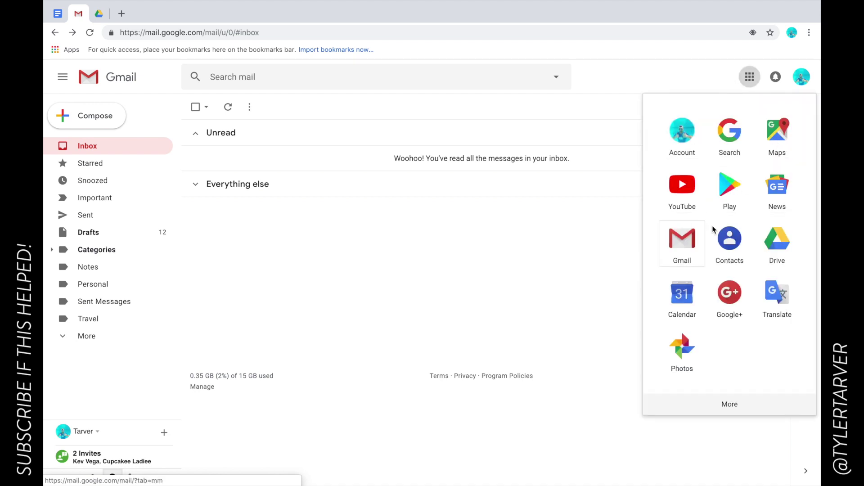
click(783, 245)
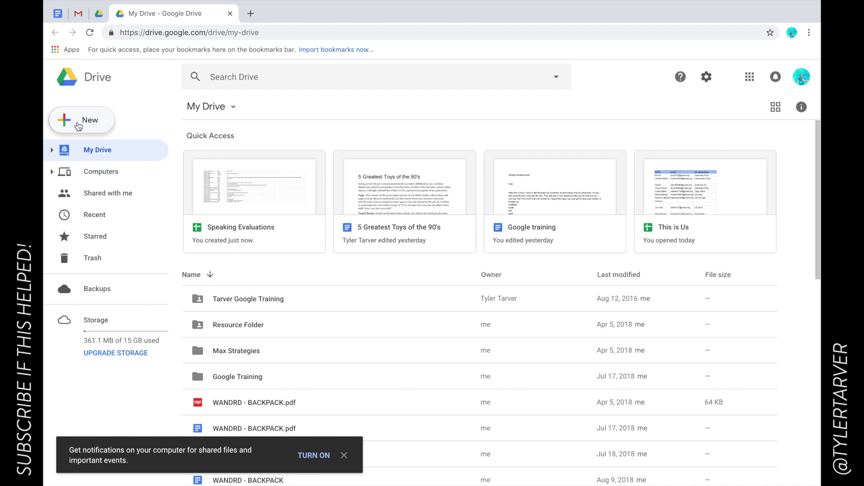
click(79, 126)
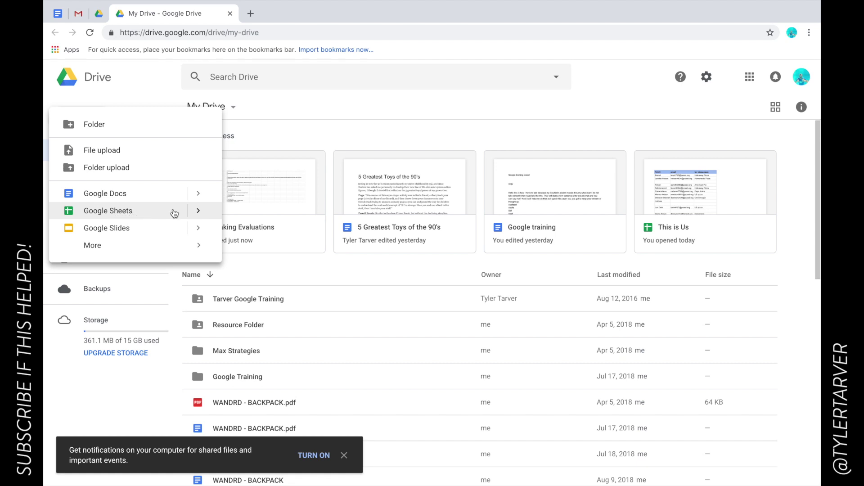
Create a blank Google Sheets spreadsheet from Drive's New menu.
click(199, 213)
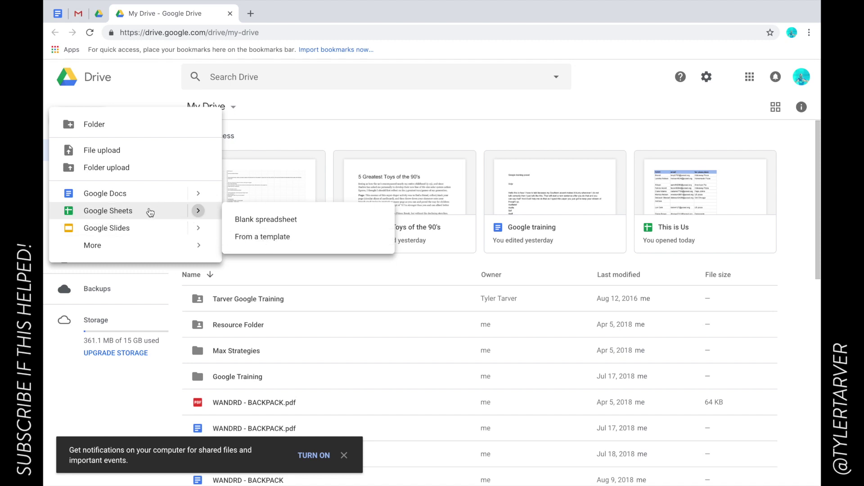
click(150, 212)
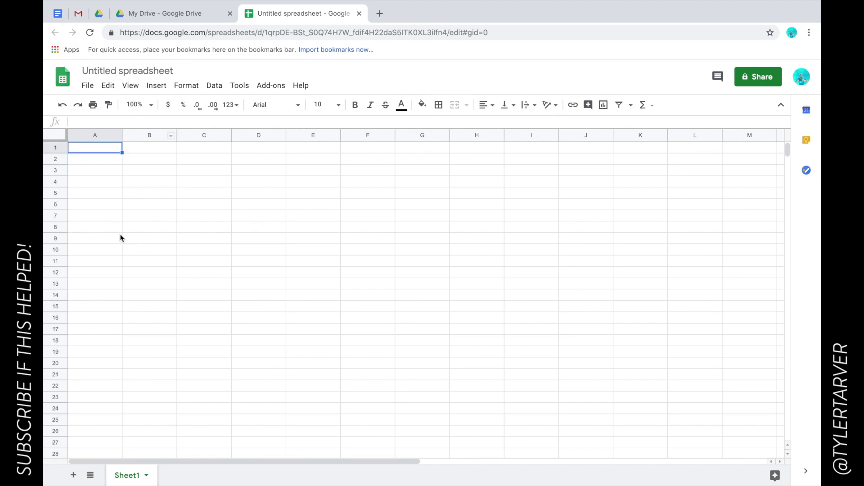
Close the untitled spreadsheet and create another Google Sheets file in My Drive.
click(359, 13)
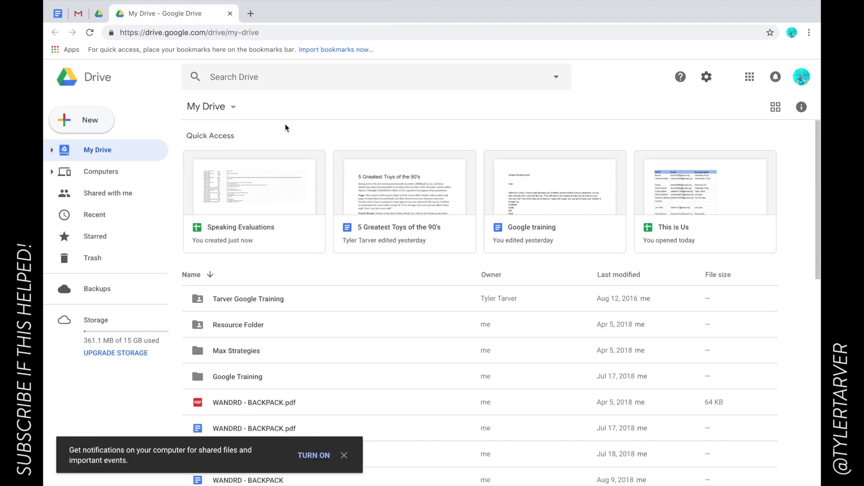
click(88, 126)
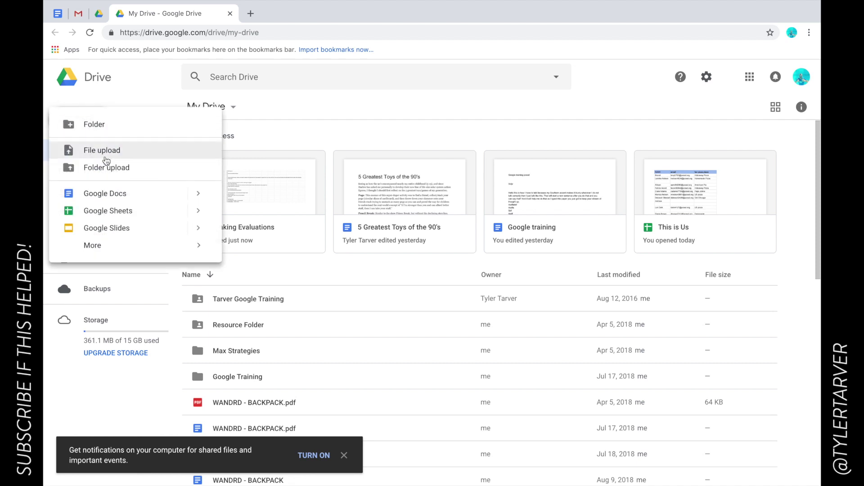
click(105, 210)
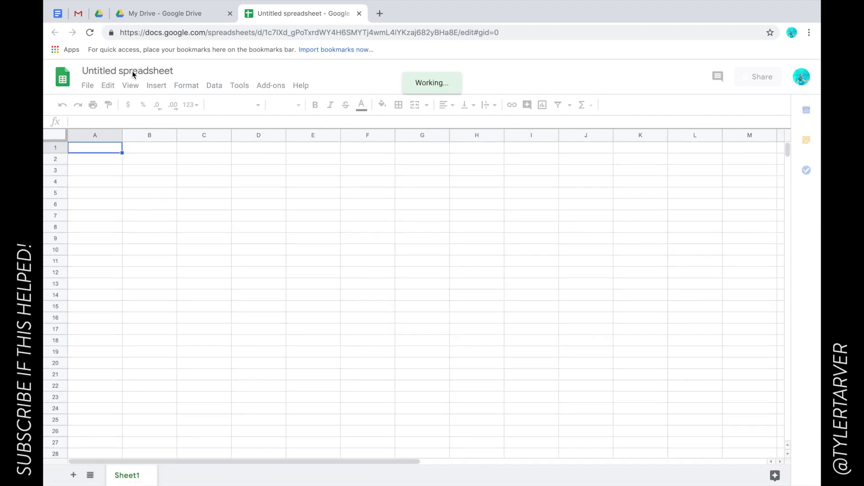
Rename the new spreadsheet to 'Test 1'.
click(132, 72)
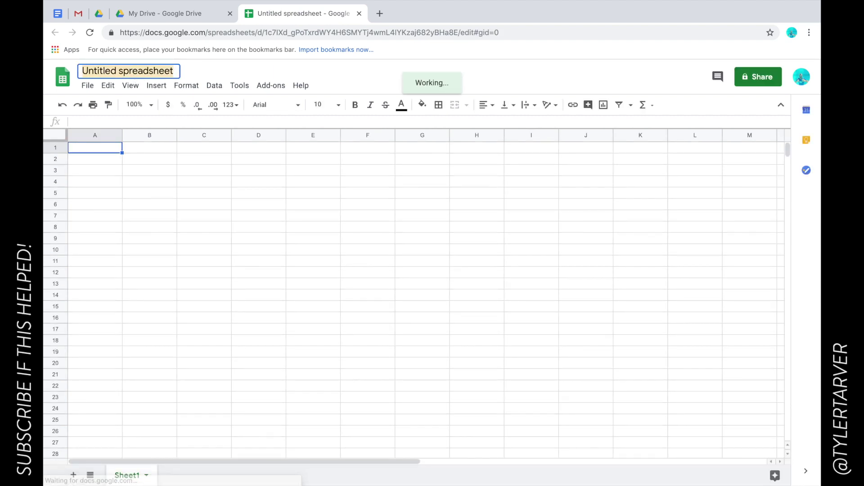
text(Test 1)
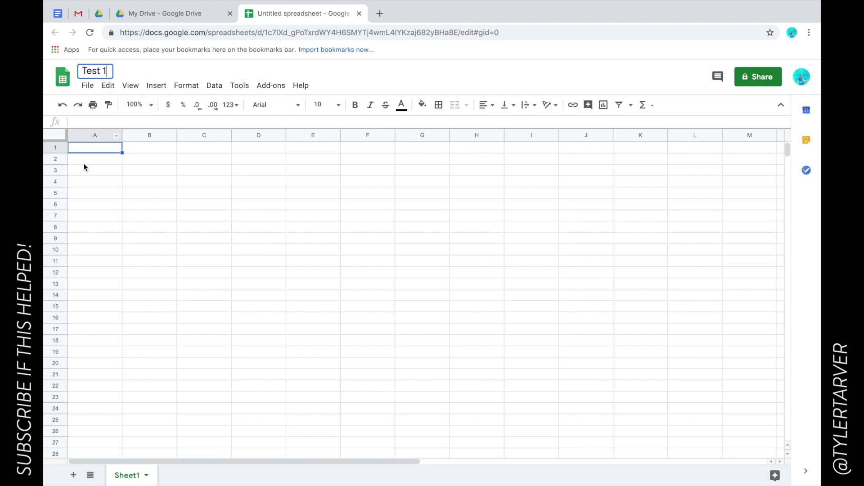
click(92, 152)
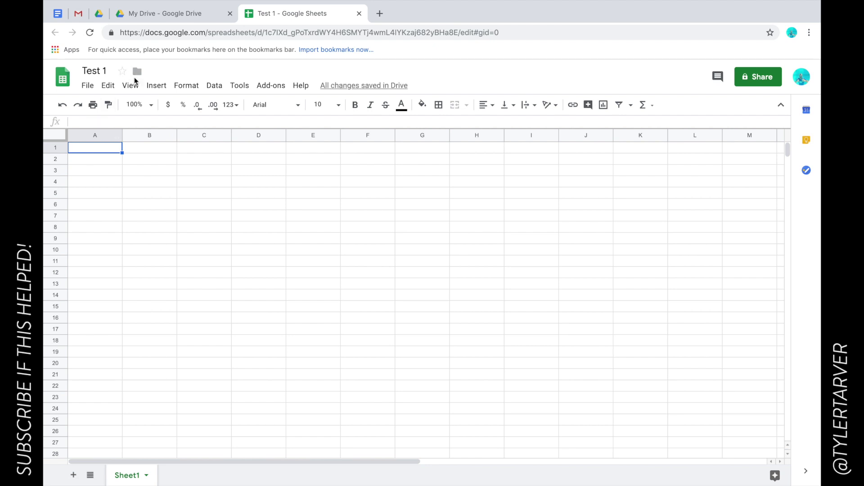
click(153, 215)
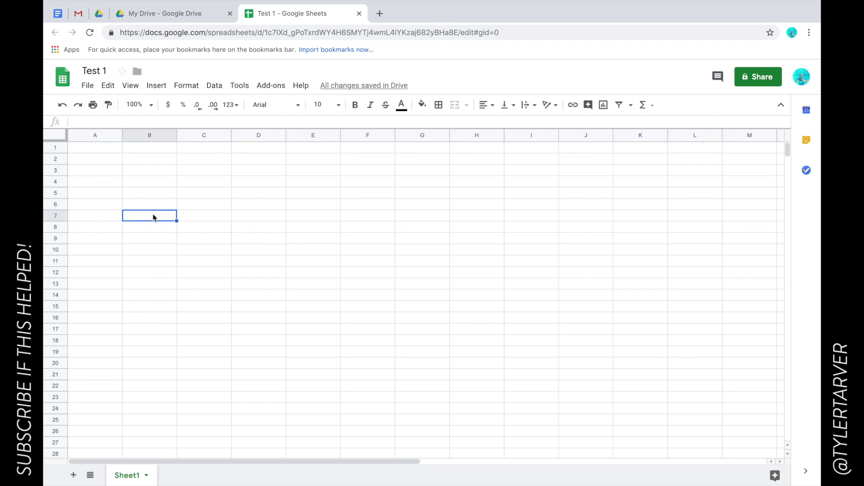
Locate Test 1 in the My Drive list, then open the Max Strategies folder.
click(184, 15)
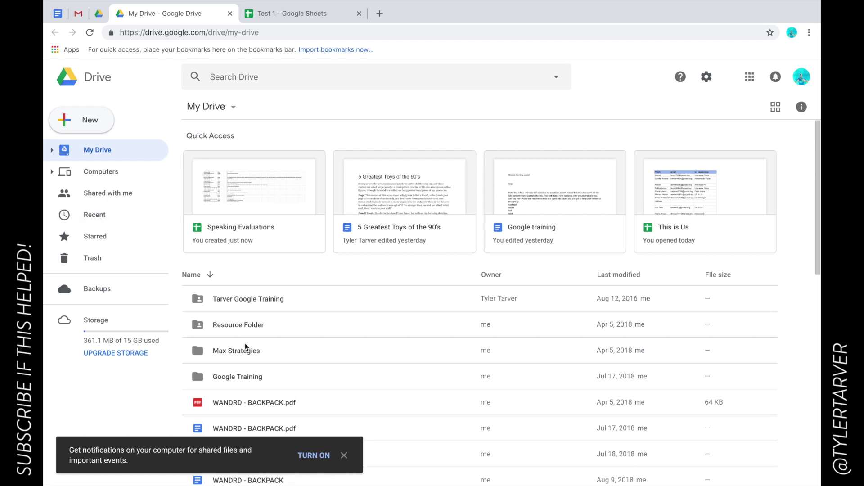
click(288, 14)
click(187, 16)
scroll(333, 360, down, 3)
click(344, 455)
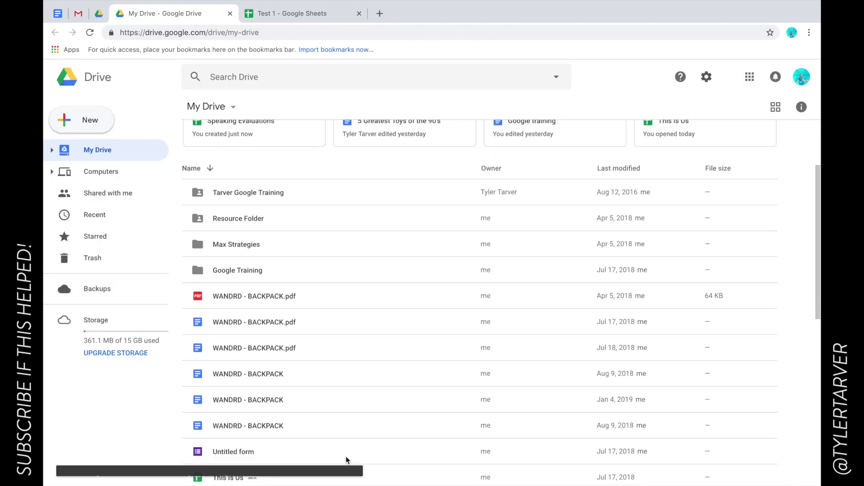
scroll(347, 459, down, 2)
scroll(346, 460, down, 6)
scroll(270, 246, up, 3)
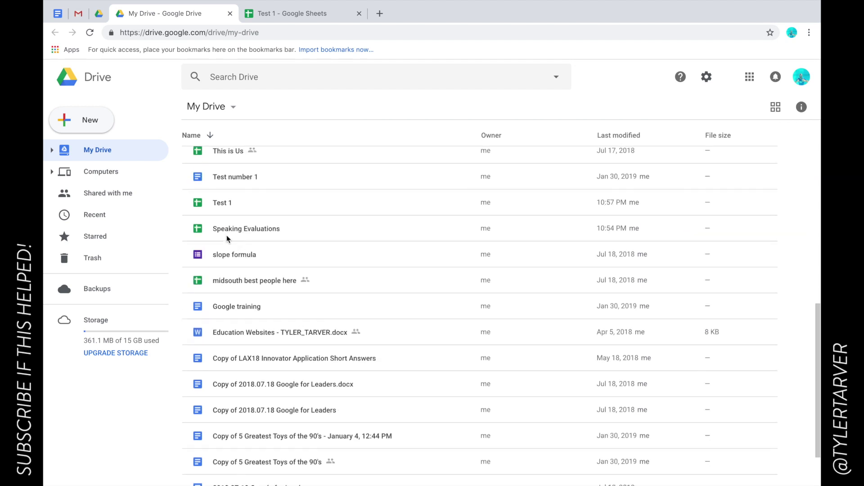
click(234, 211)
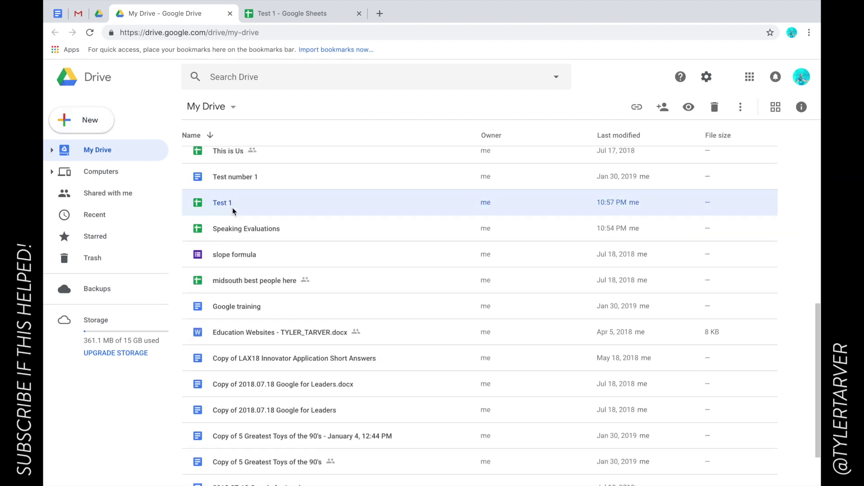
click(98, 152)
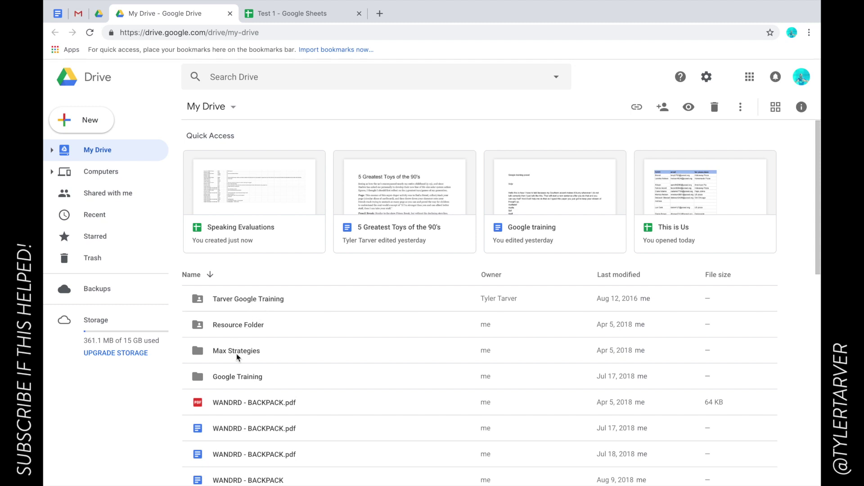
double_click(252, 353)
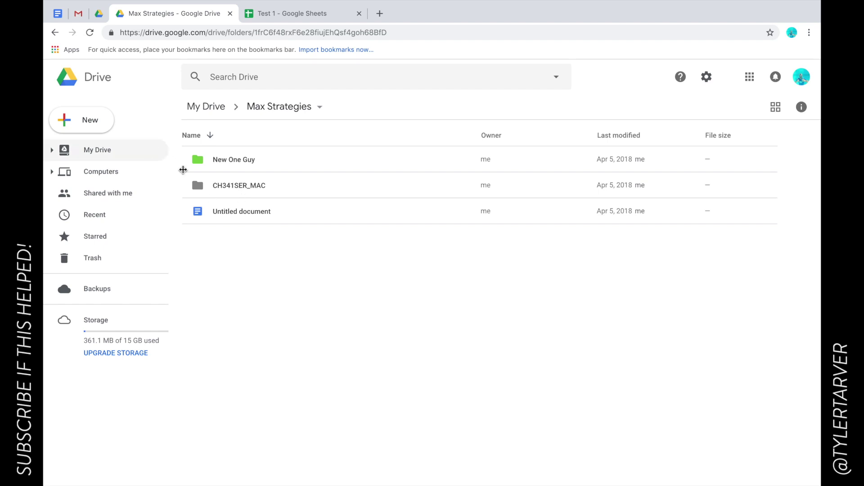
Create a new Google Sheets spreadsheet inside the Max Strategies folder.
click(88, 126)
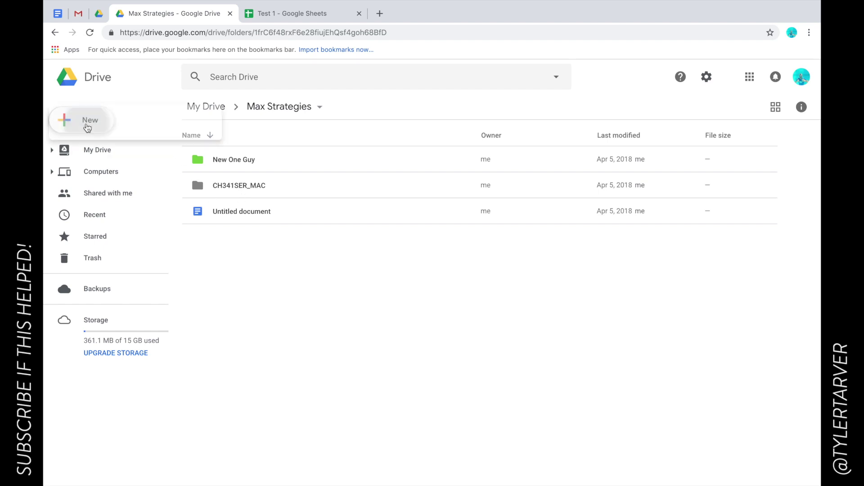
click(191, 210)
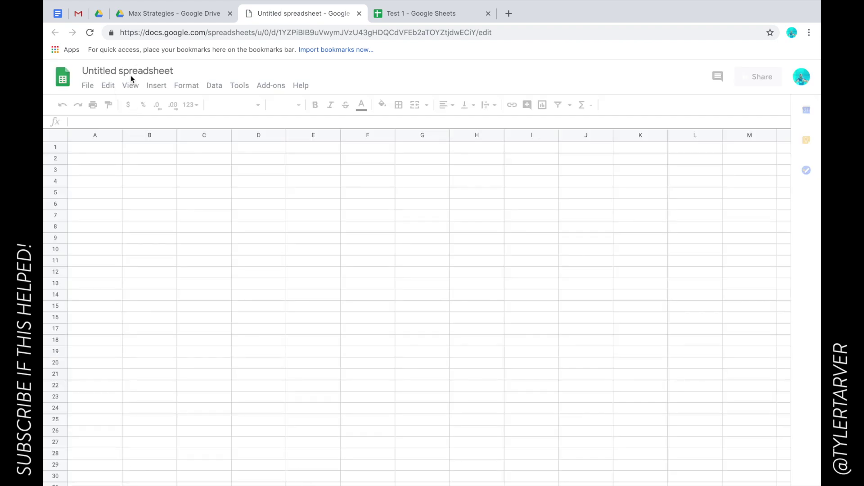
click(180, 14)
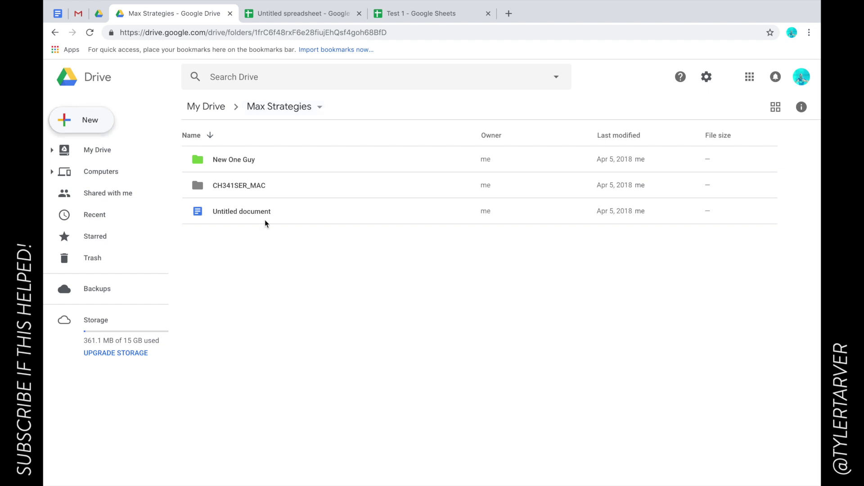
click(288, 14)
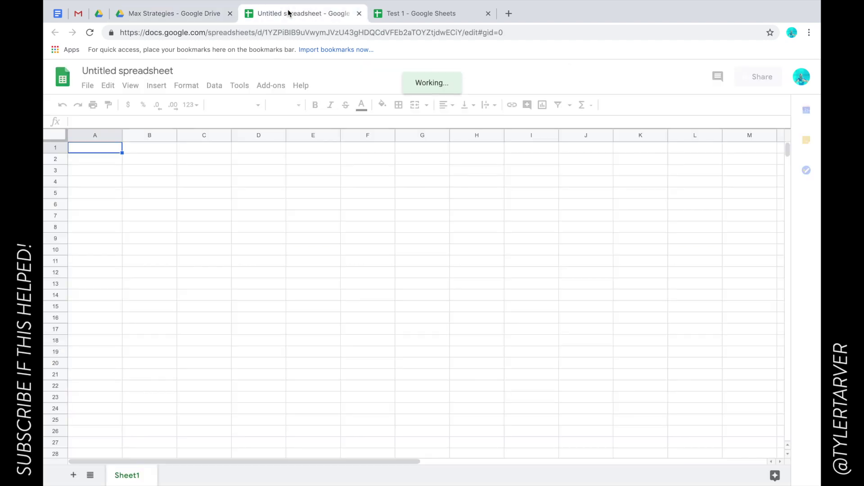
click(130, 85)
Title the spreadsheet 'Test 2' and enter ':)' in cell A1.
click(135, 70)
text(Test 2)
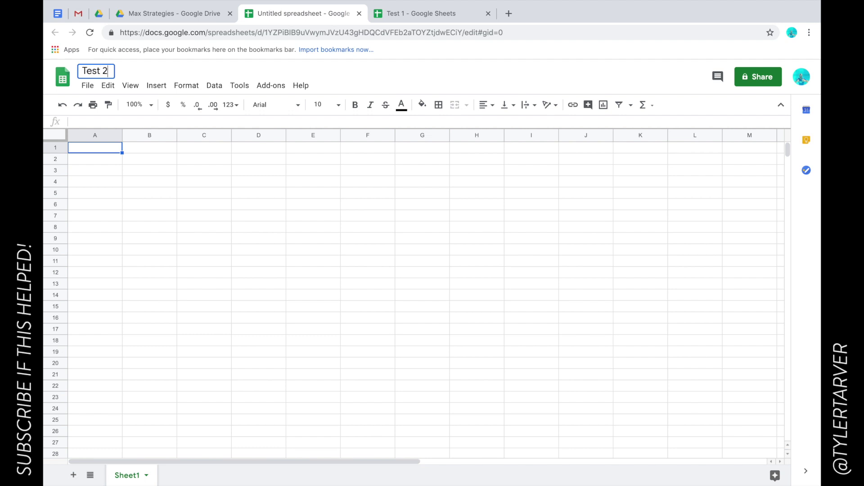
key(Return)
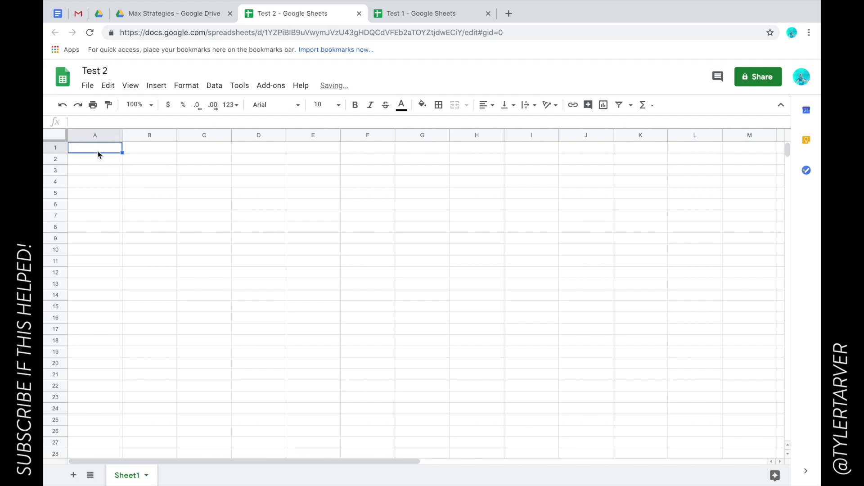
text(:))
click(141, 195)
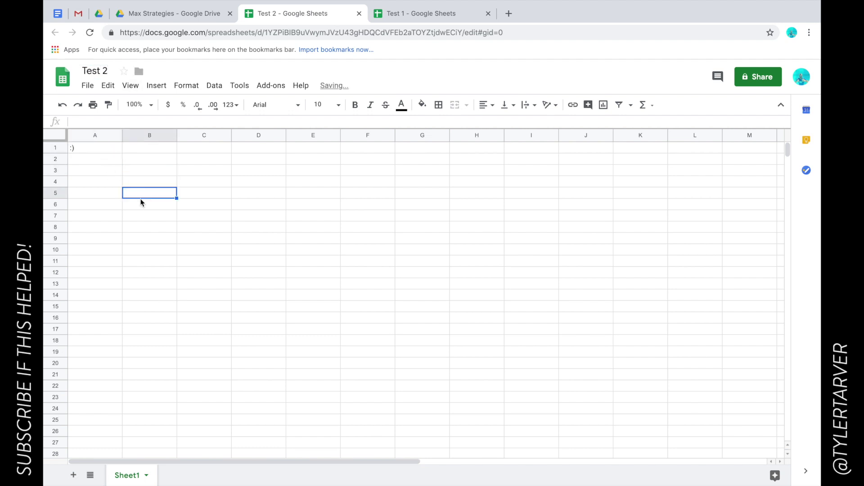
click(175, 11)
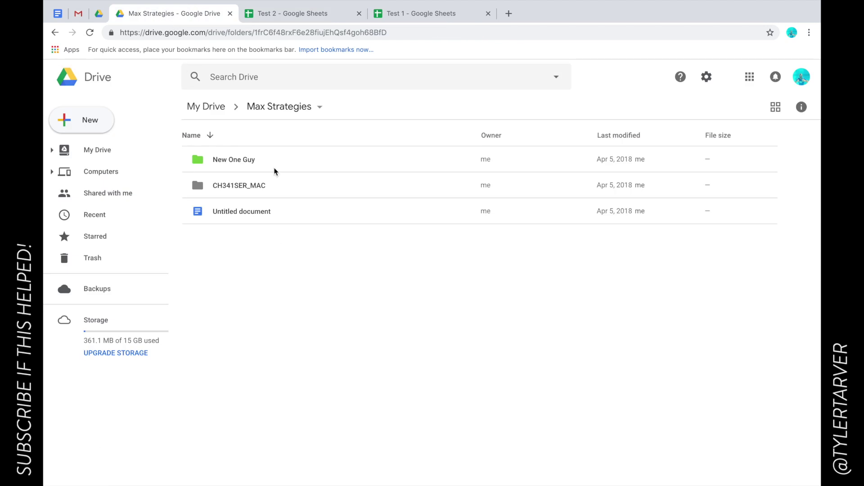
Select Test 2 in Max Strategies, then reopen the folder from My Drive to recheck it.
click(243, 237)
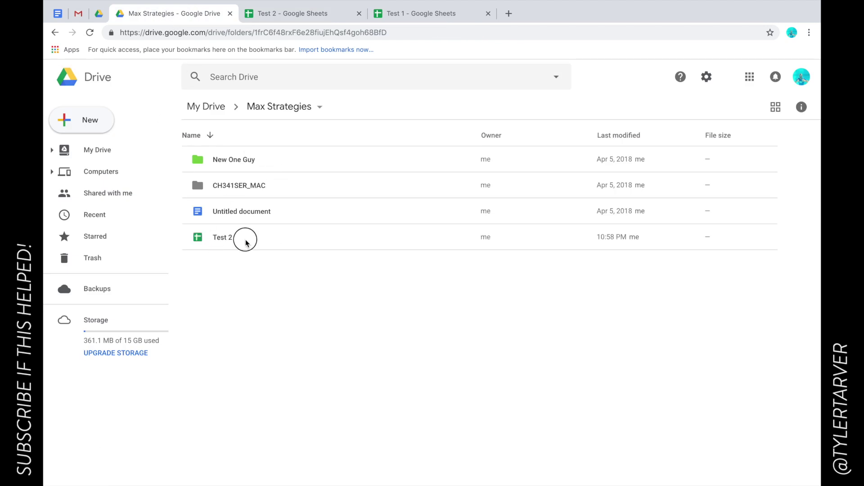
click(206, 106)
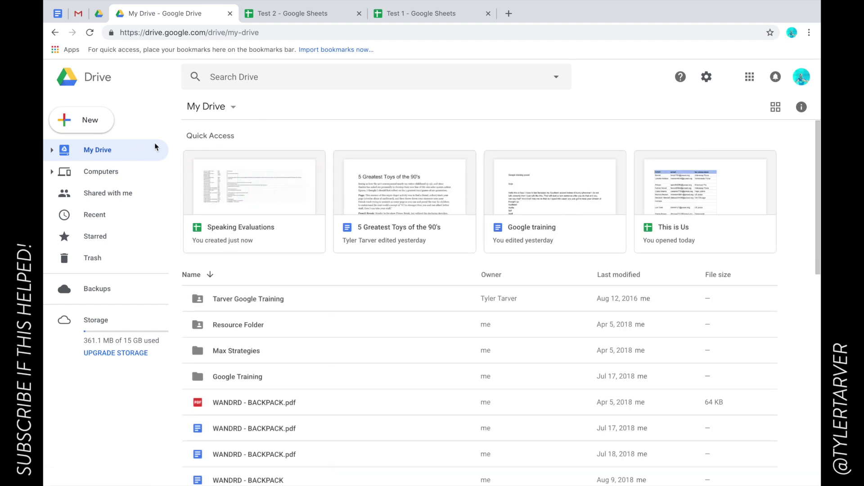
scroll(245, 300, down, 2)
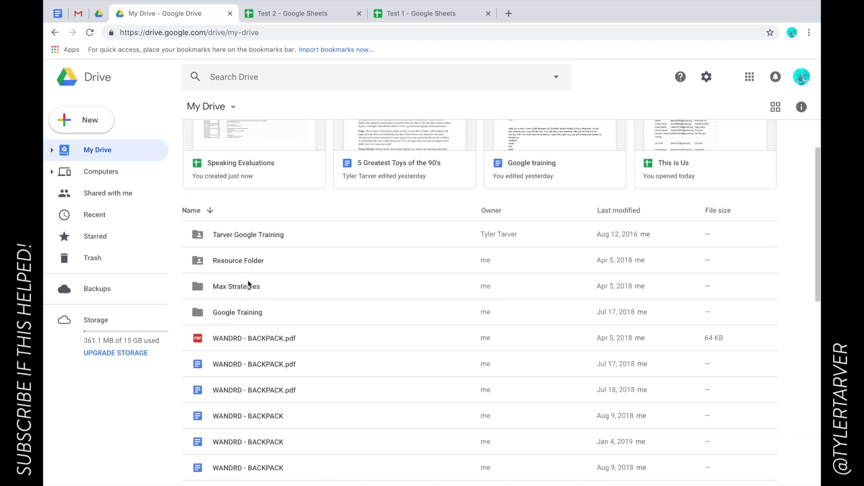
double_click(248, 283)
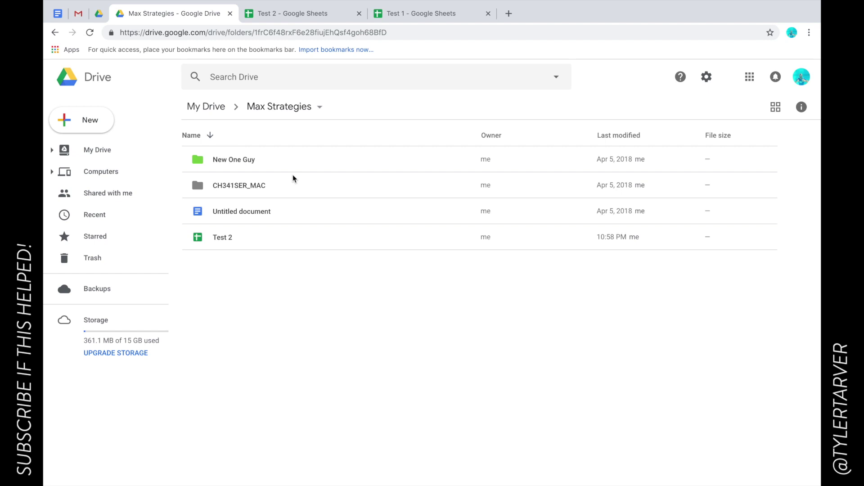
mouse_move(526, 1)
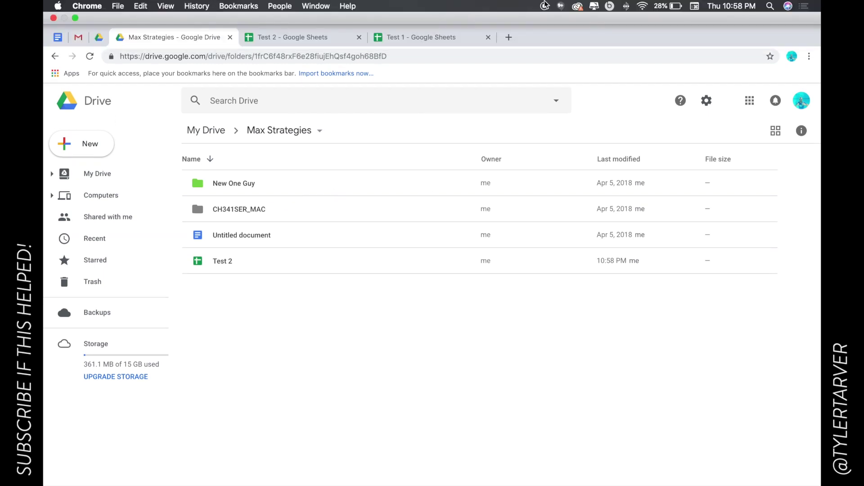